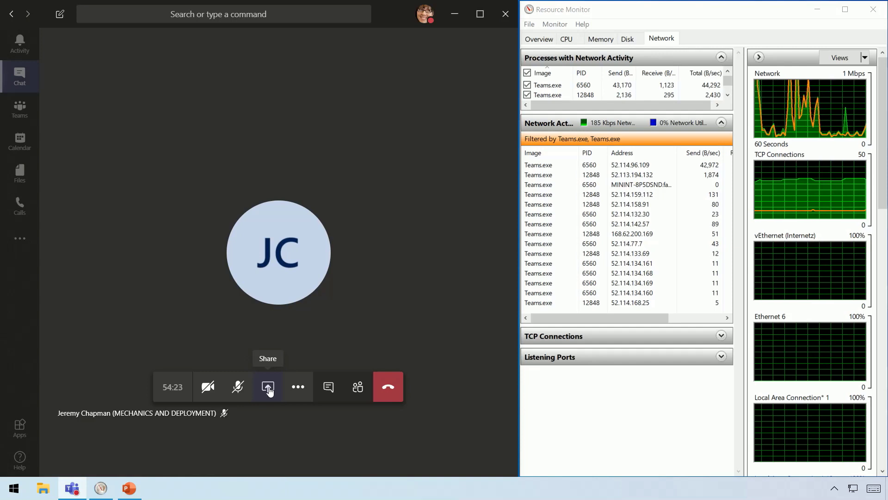
Open the Share tray listing Desktop, Window, the New Product Presentation deck and Whiteboard
click(269, 389)
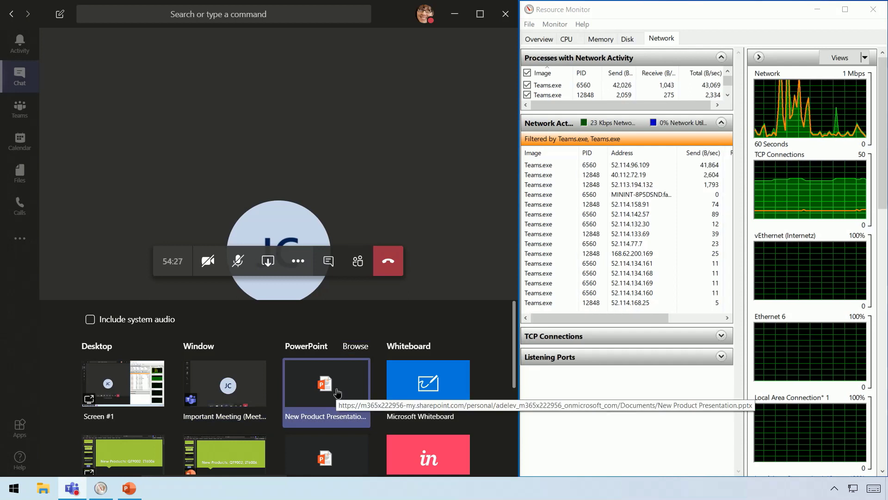
Present the New Product Presentation deck, starting on slide 1 of 7
click(337, 391)
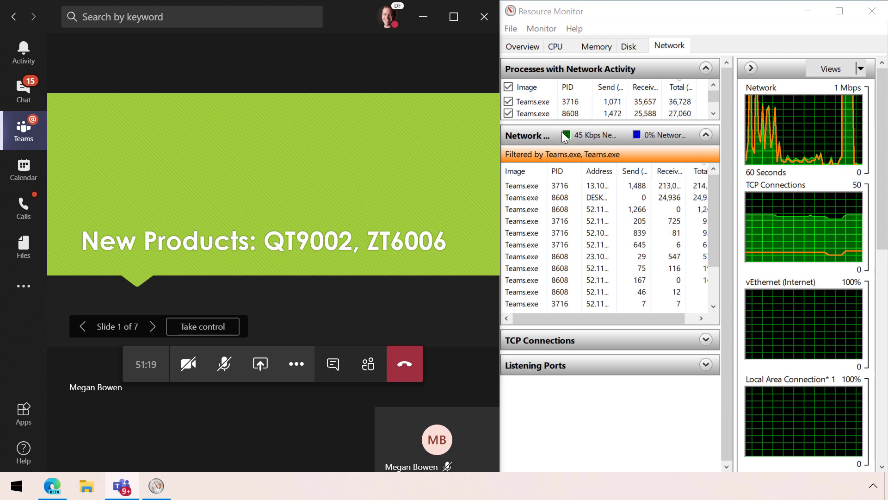
click(153, 326)
click(153, 327)
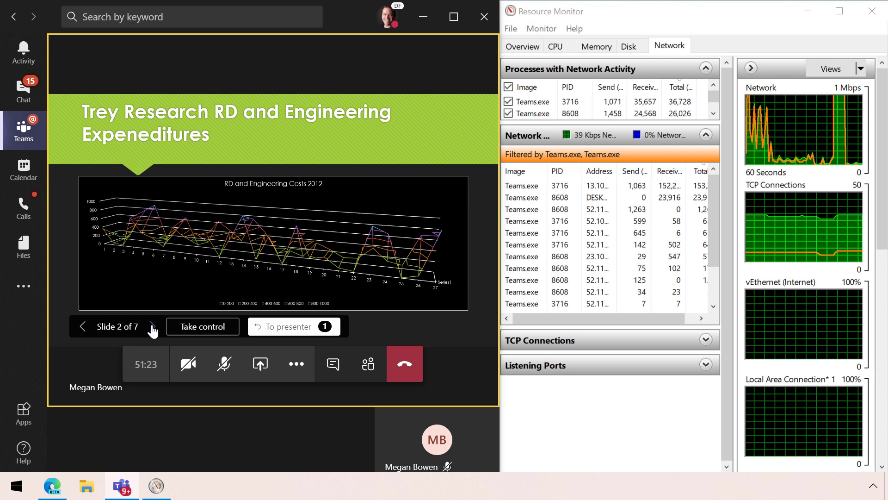
click(282, 326)
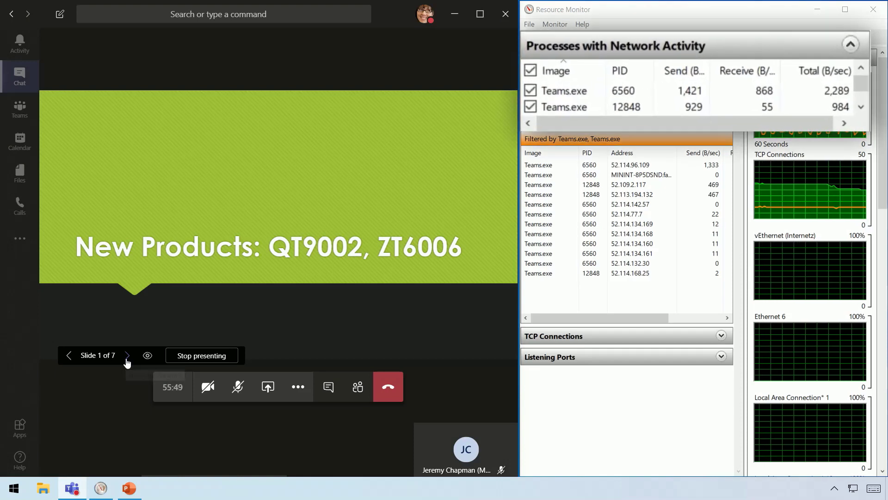
Advance the shared deck through the R&D chart and Technology Integration to slide 5, Marketing Expenditures
click(127, 361)
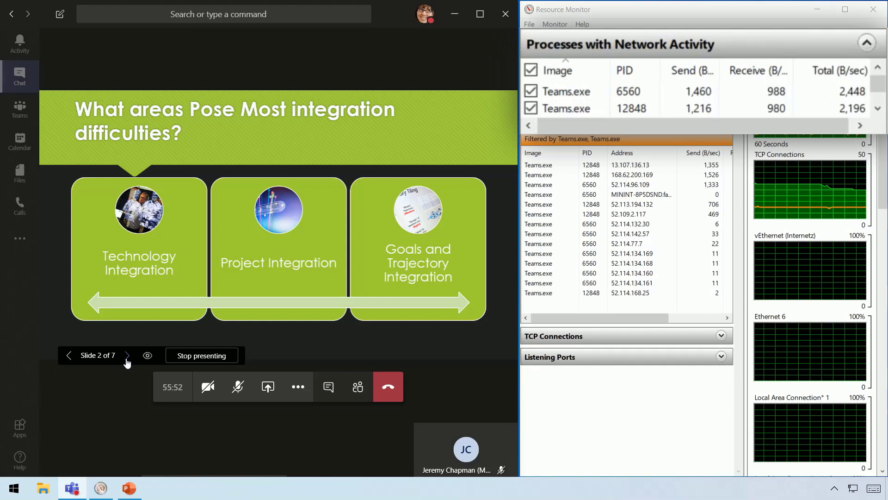
click(127, 361)
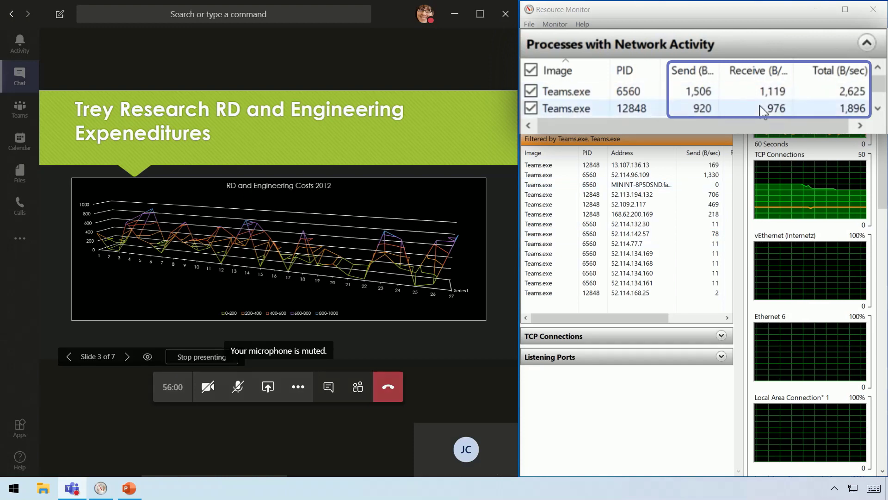
click(126, 360)
click(127, 356)
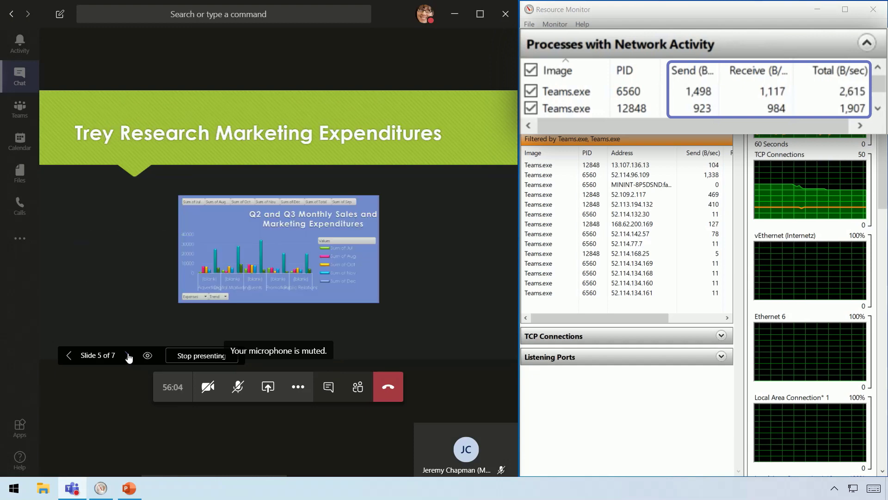